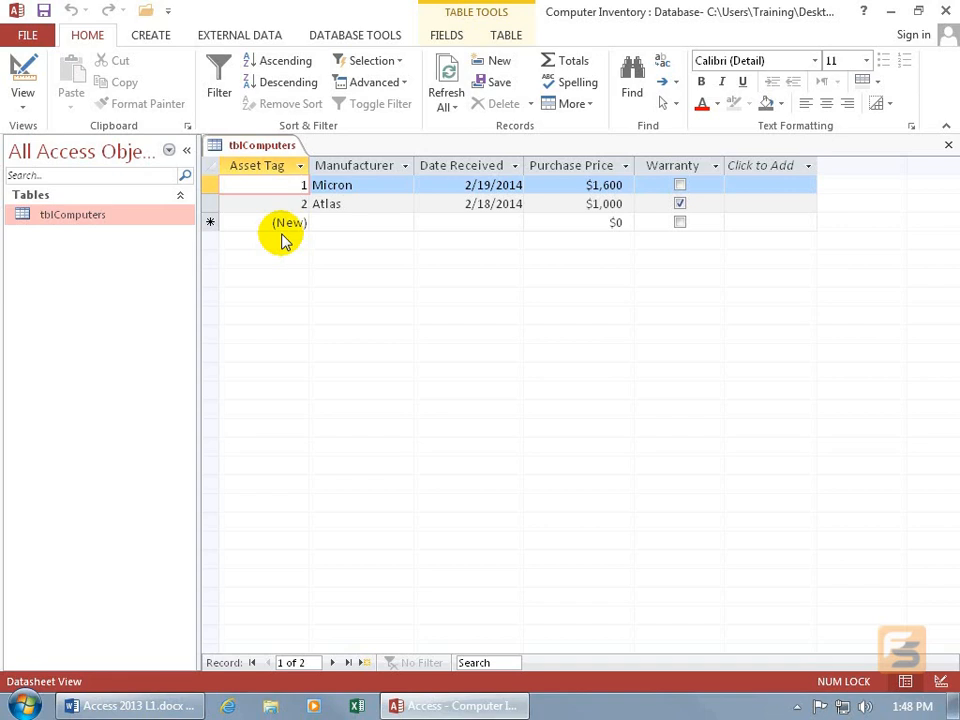
Open the tblComputers table in Design View and go to the Asset Tag field name.
right_click(262, 144)
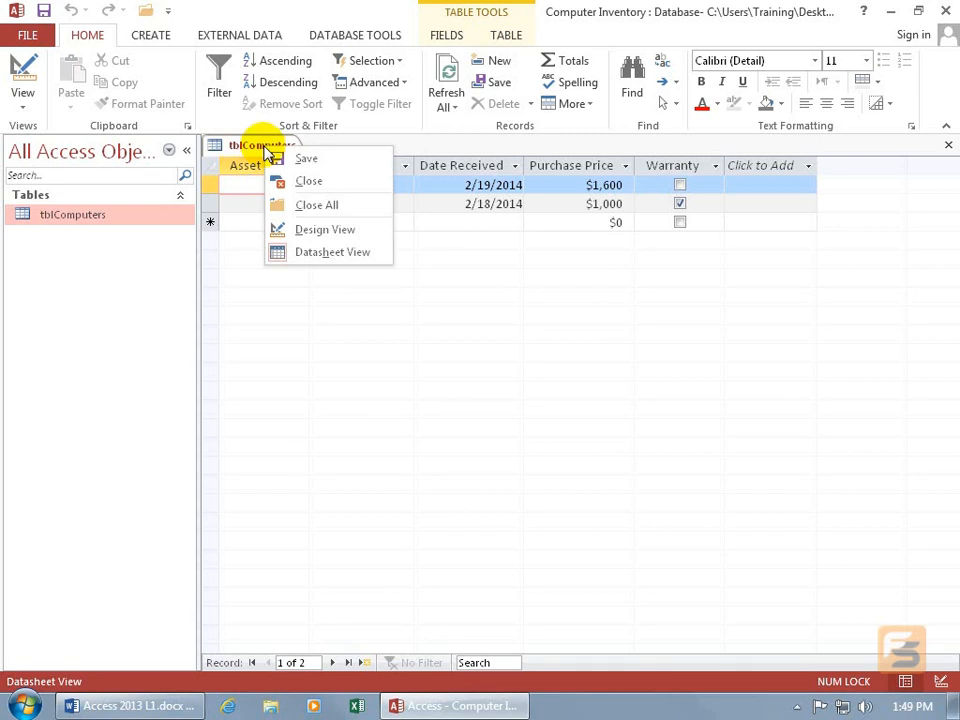
click(322, 230)
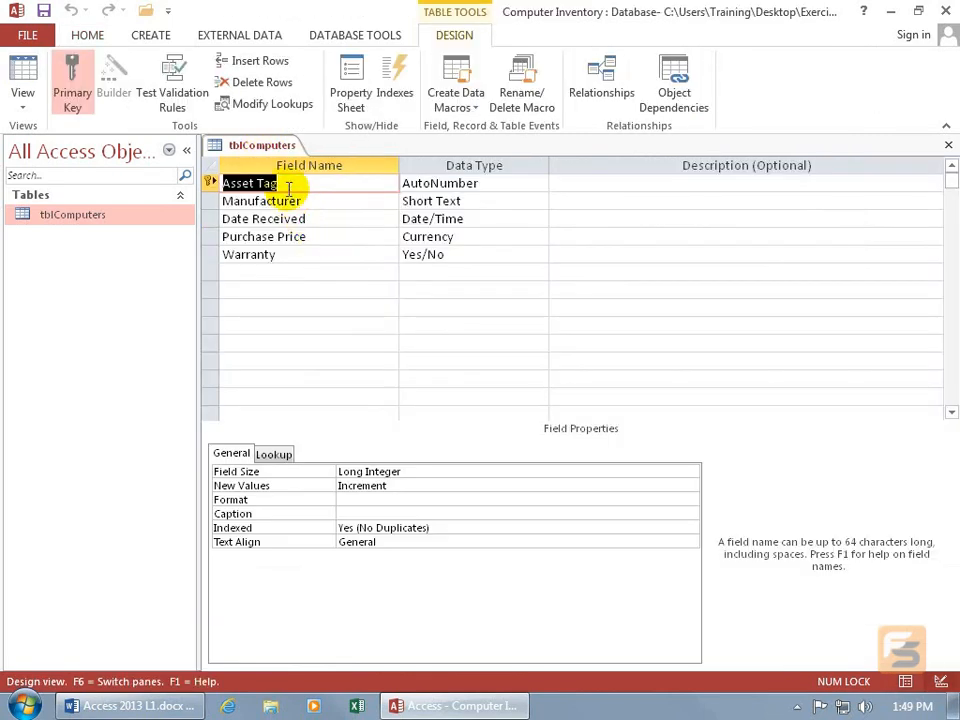
click(283, 185)
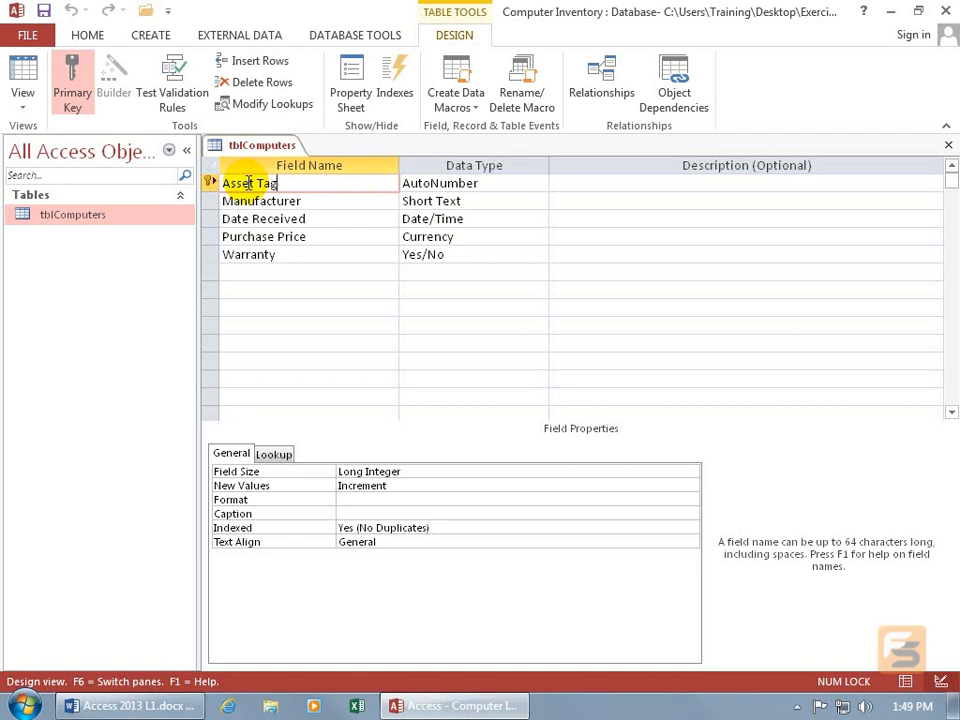
click(158, 36)
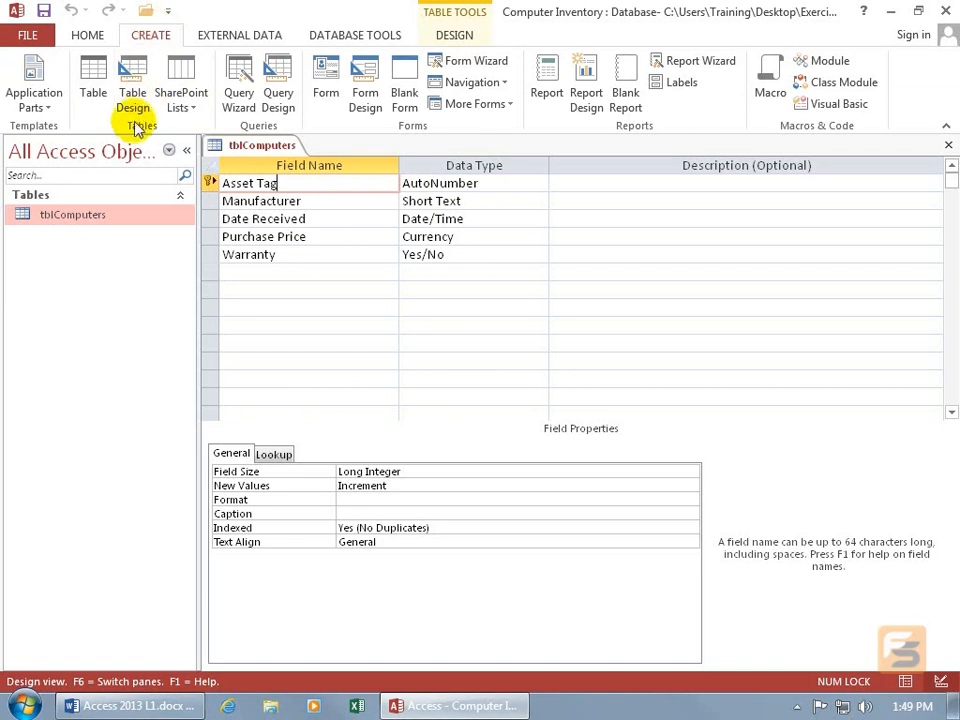
click(93, 90)
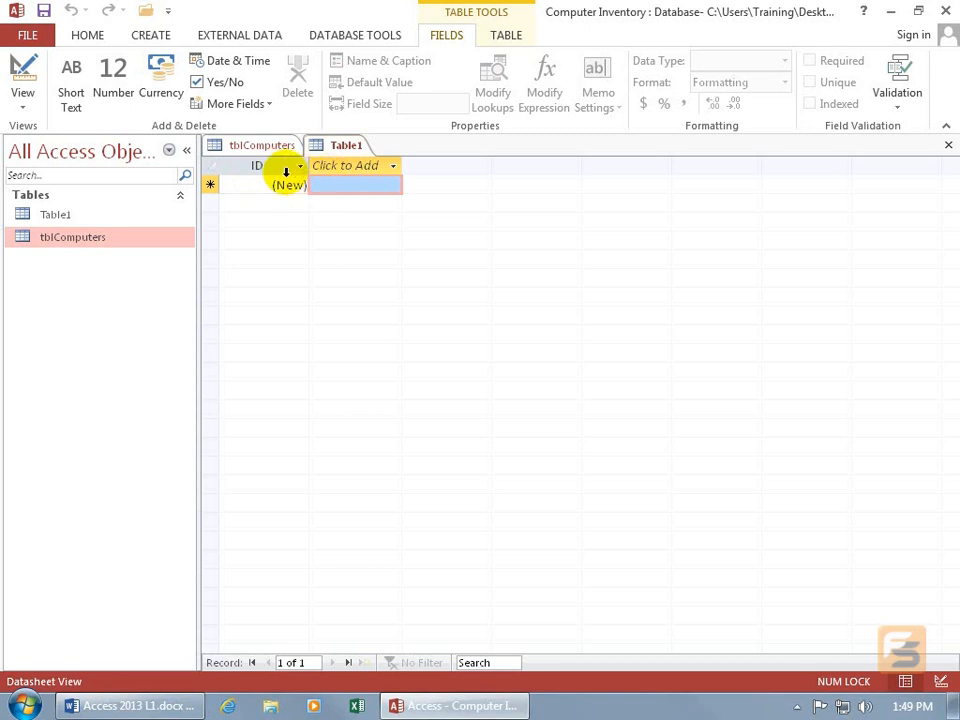
click(948, 146)
Change the data type of the Asset Tag field to Number.
click(466, 183)
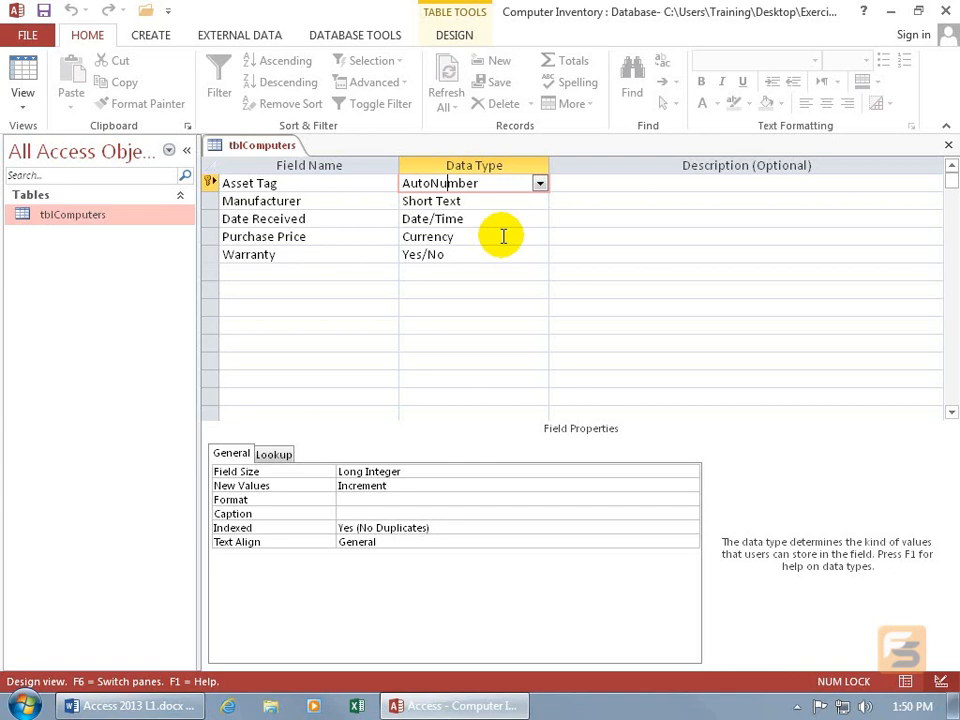
click(540, 184)
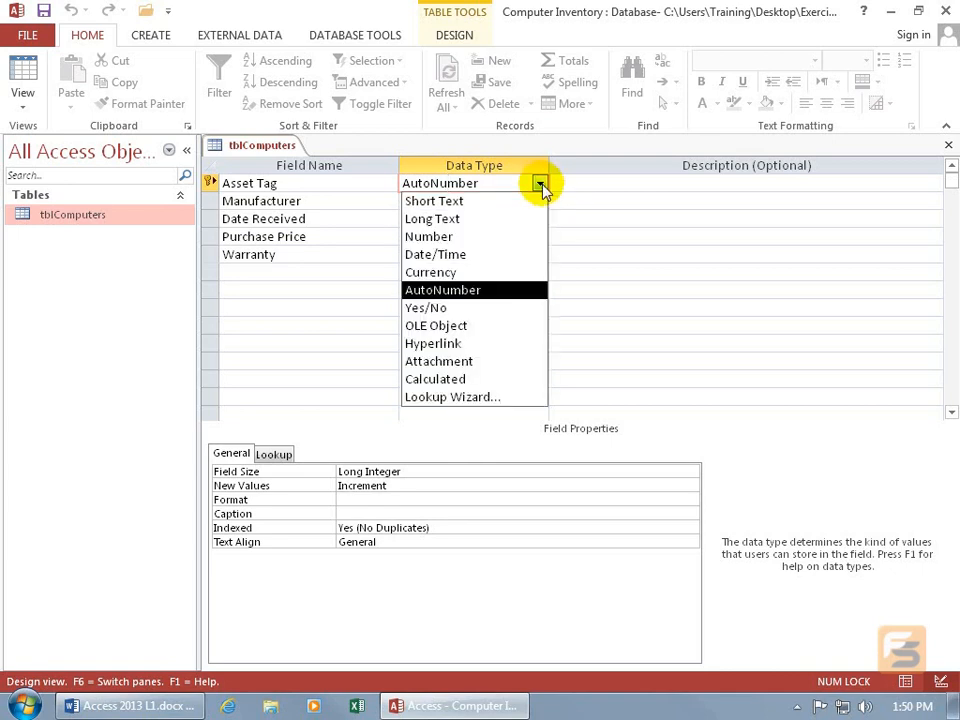
click(513, 237)
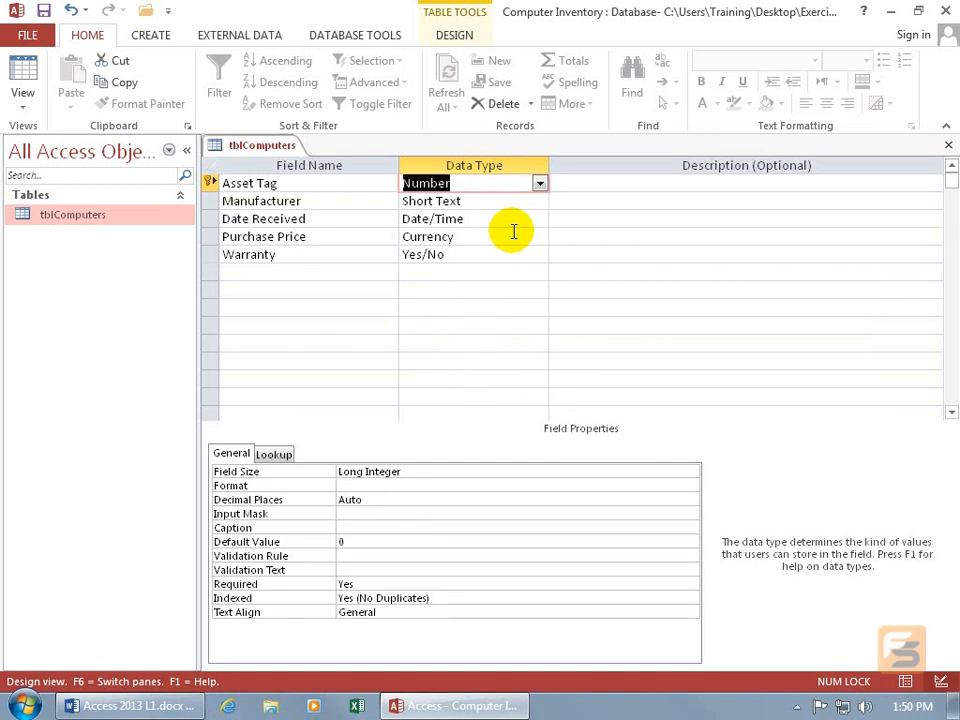
Check the available Field Size options for Asset Tag and read the online help on their number ranges and storage sizes.
click(523, 470)
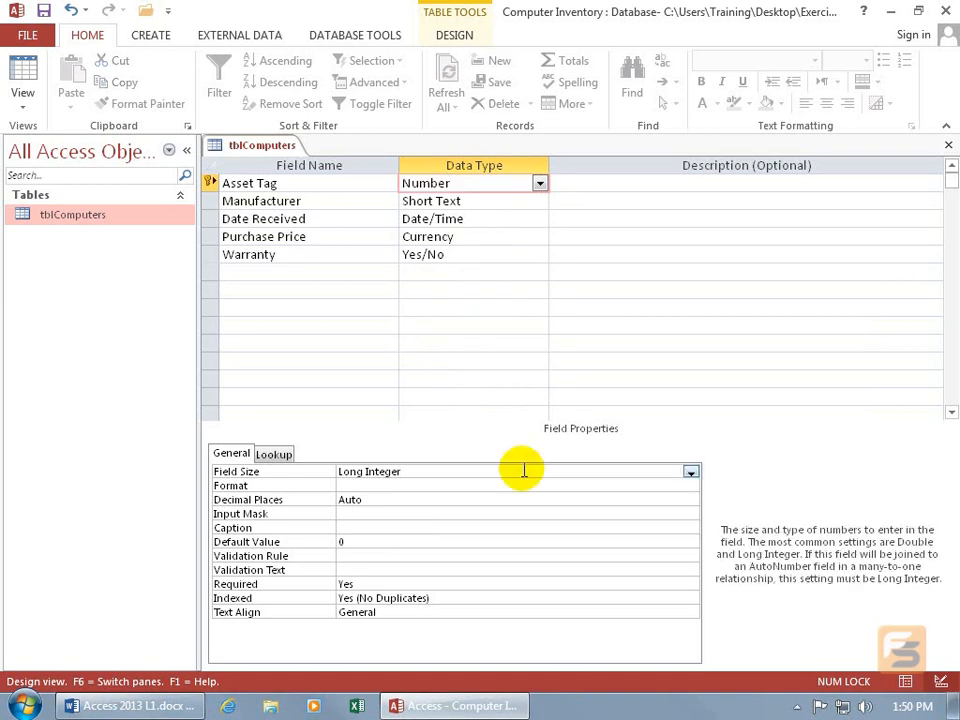
click(690, 471)
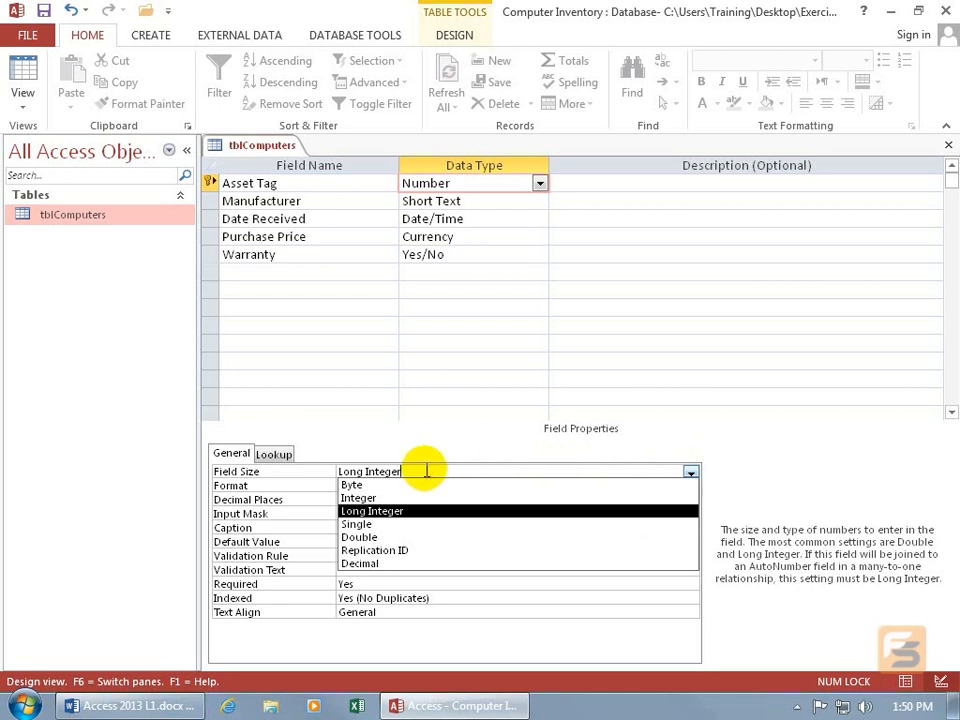
key(F1)
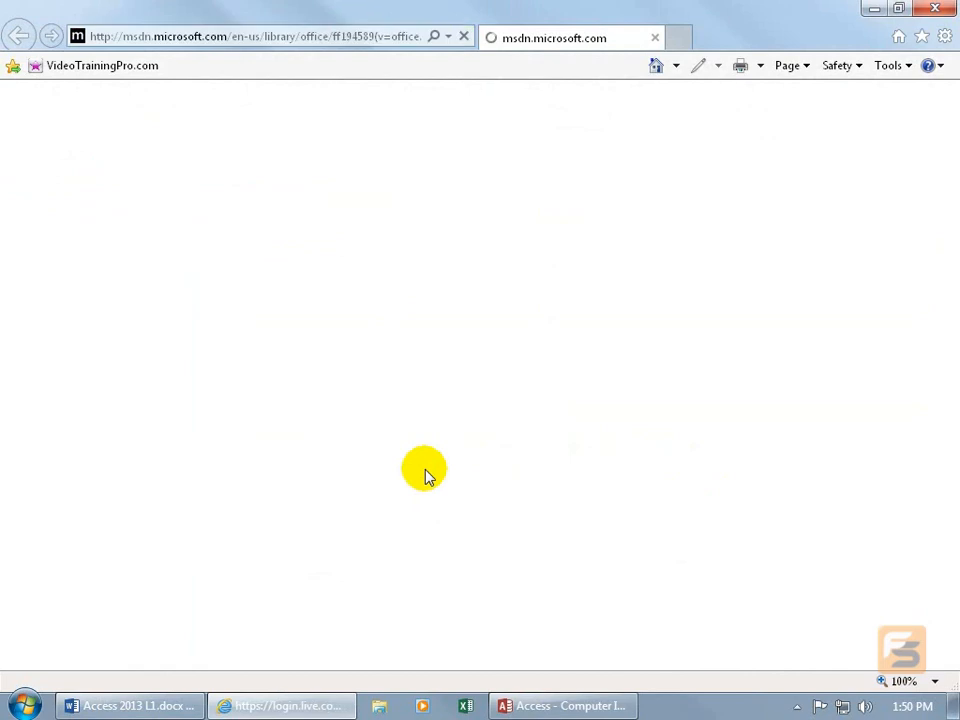
drag(945, 223, 943, 317)
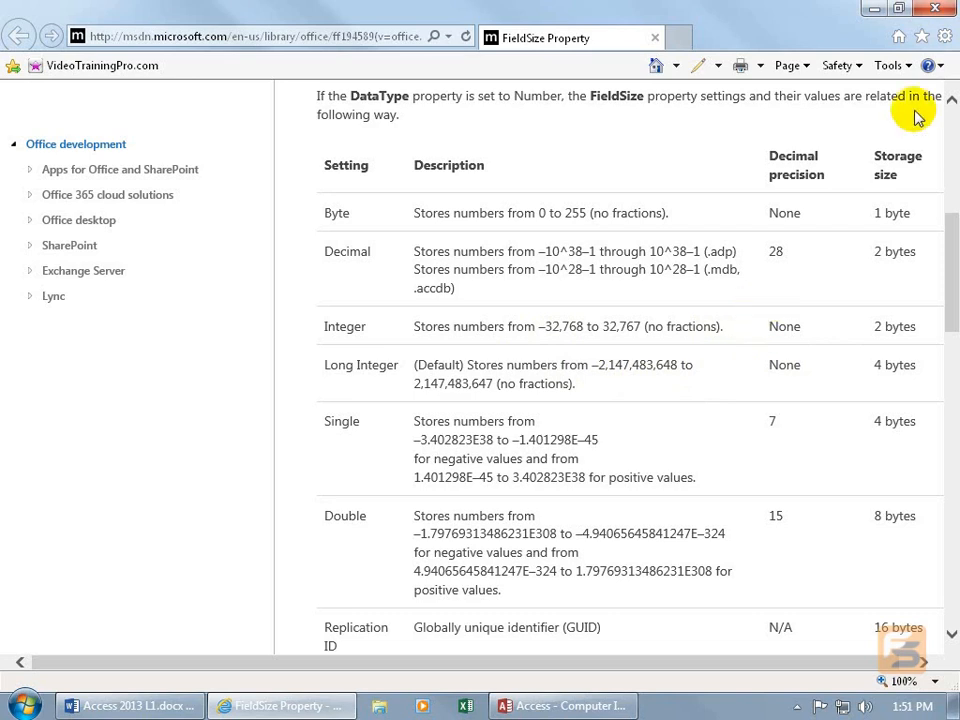
click(935, 8)
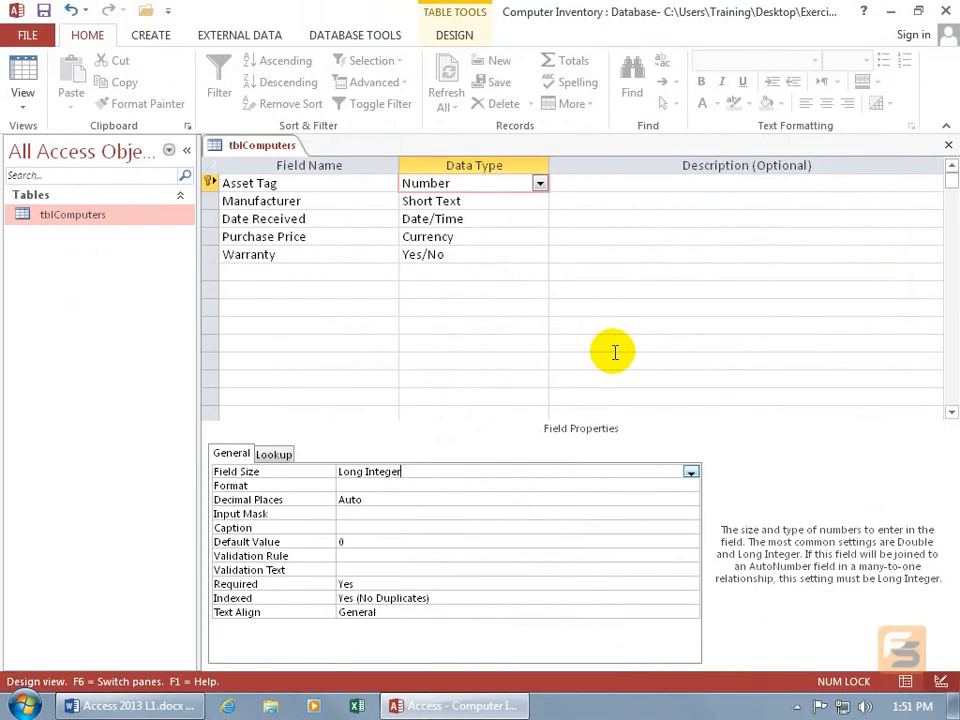
Set the Asset Tag field's Field Size to Integer.
click(690, 472)
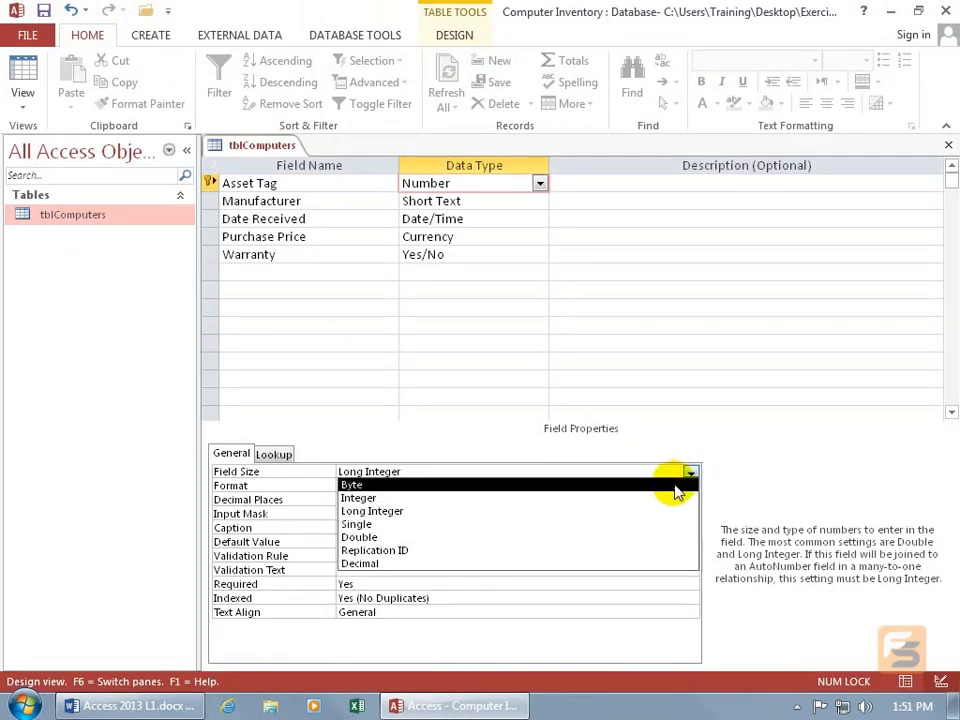
click(664, 497)
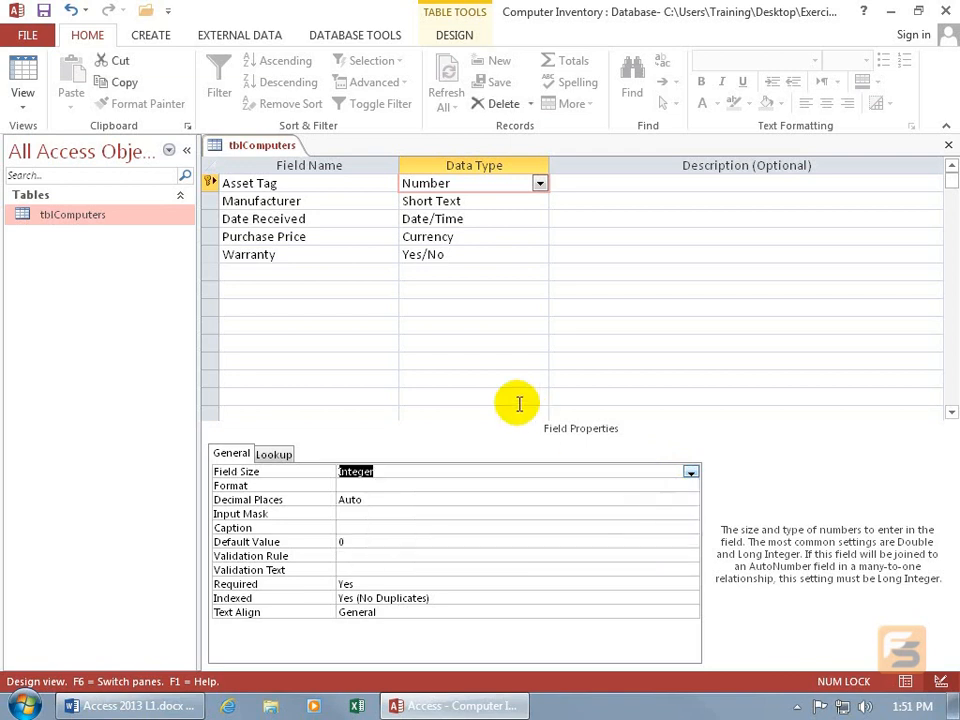
click(297, 182)
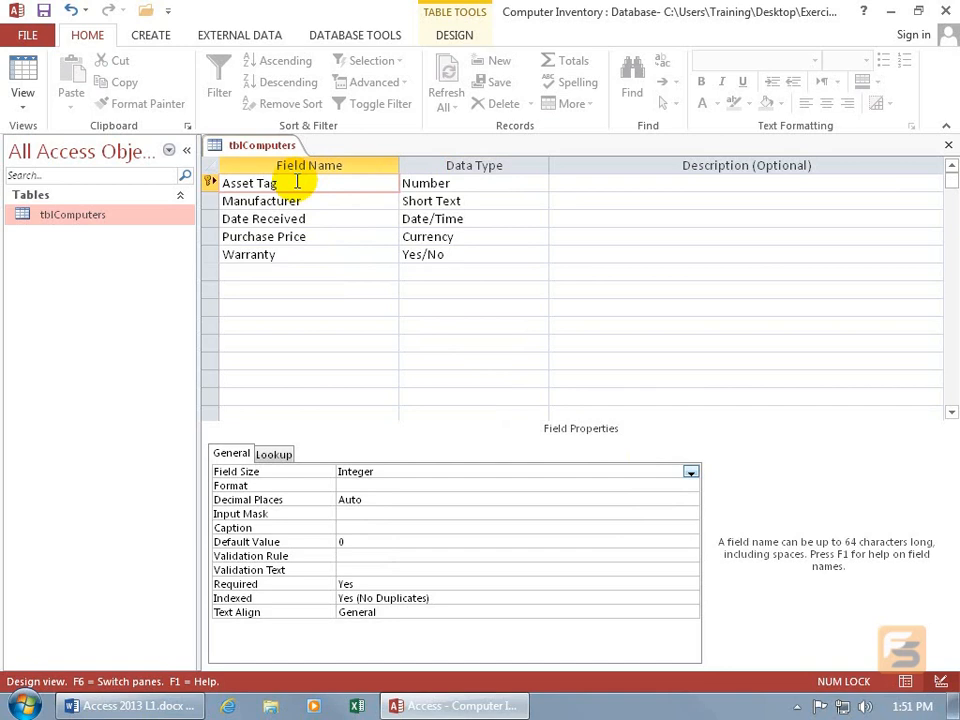
Move the primary key to the Purchase Price field and return it to Asset Tag.
click(297, 236)
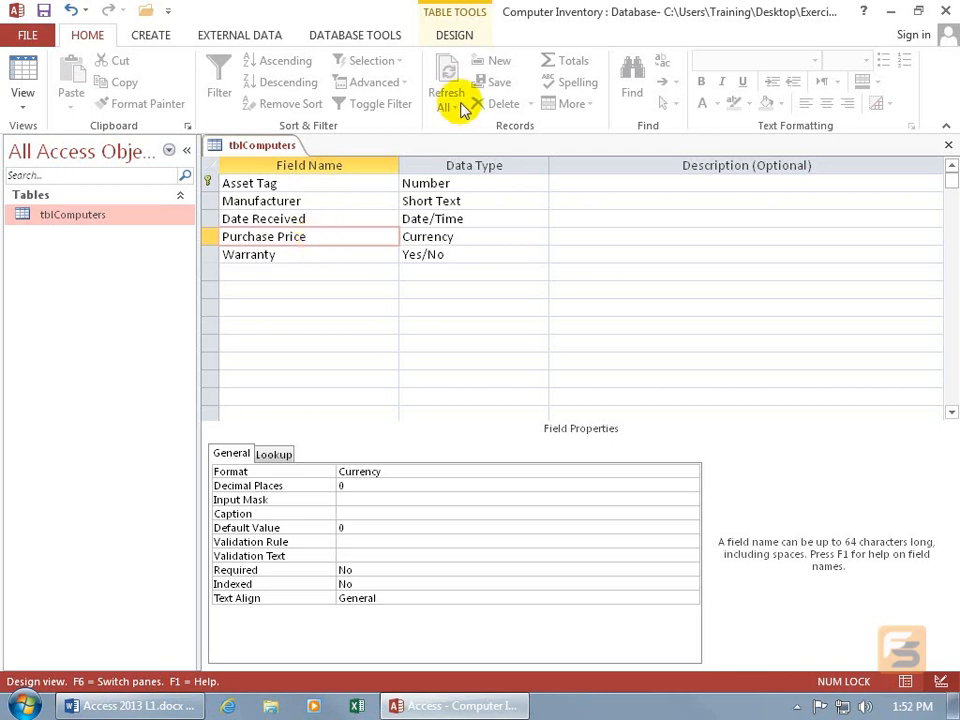
click(456, 35)
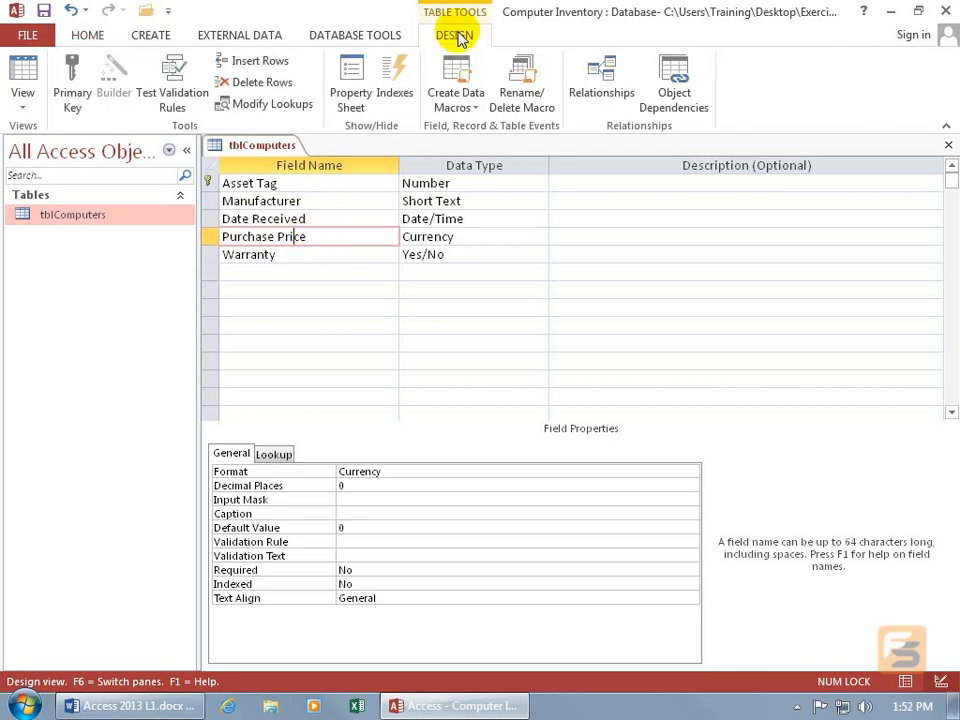
click(71, 94)
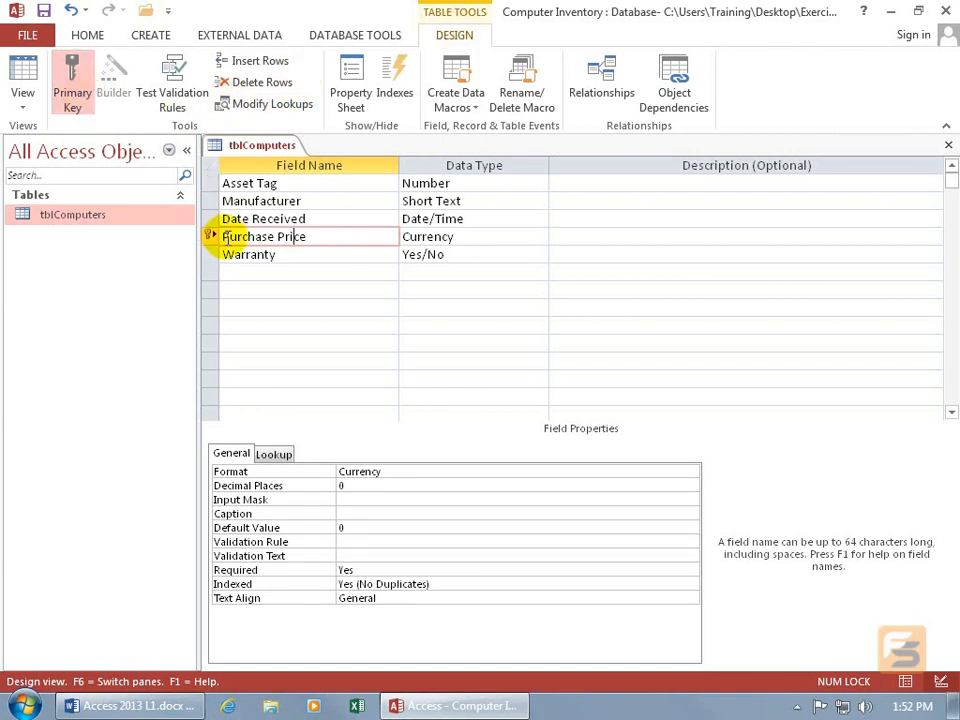
click(247, 184)
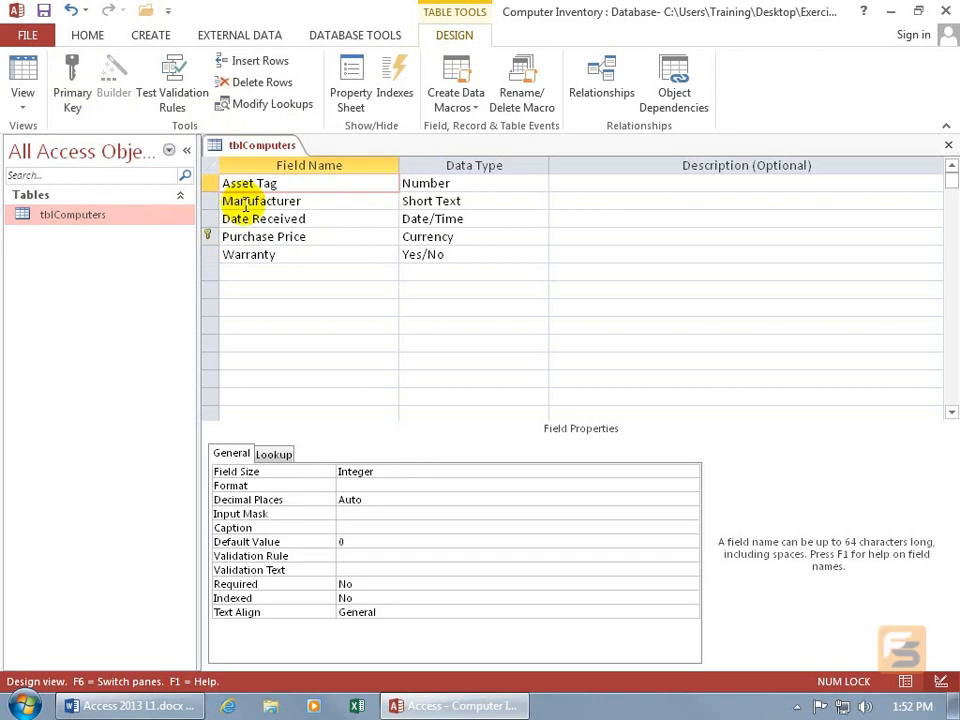
click(71, 94)
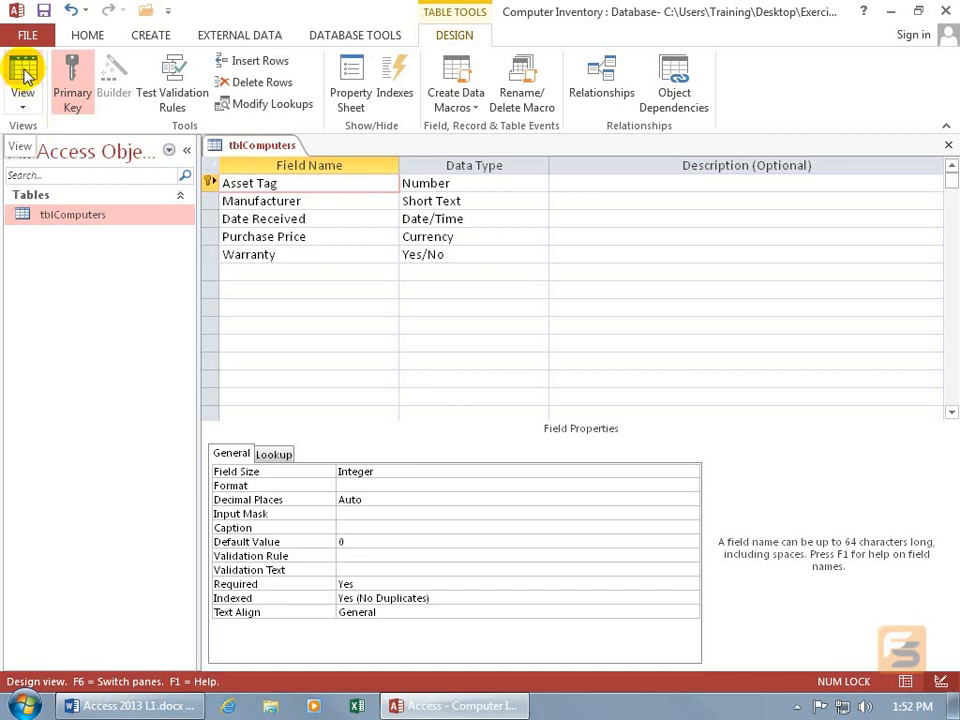
Switch the tblComputers table to Datasheet View, saving the design changes.
click(22, 101)
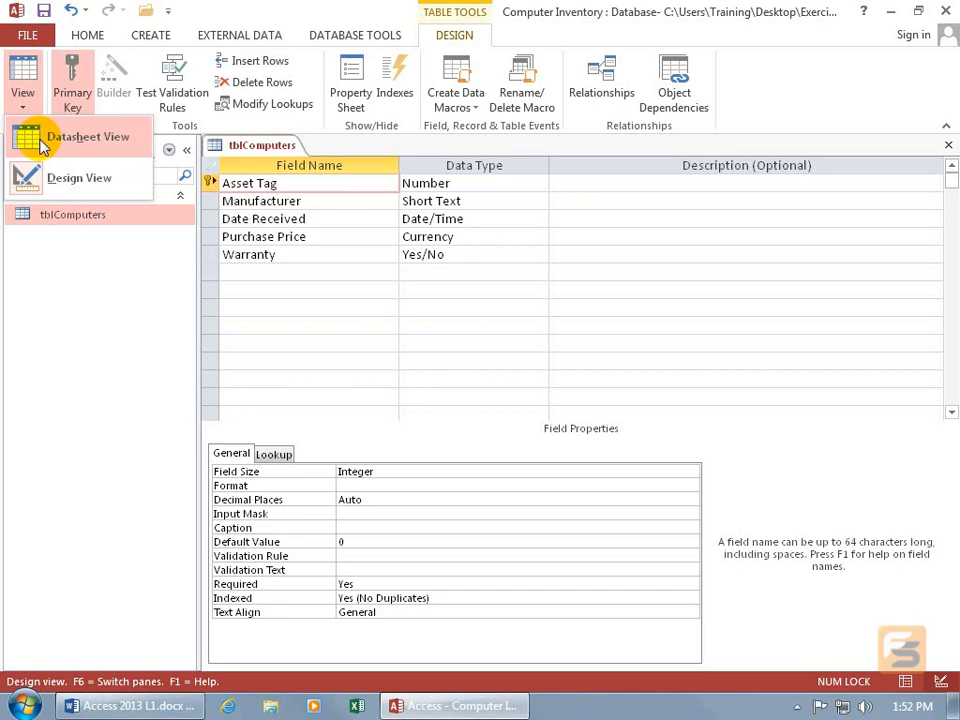
click(25, 75)
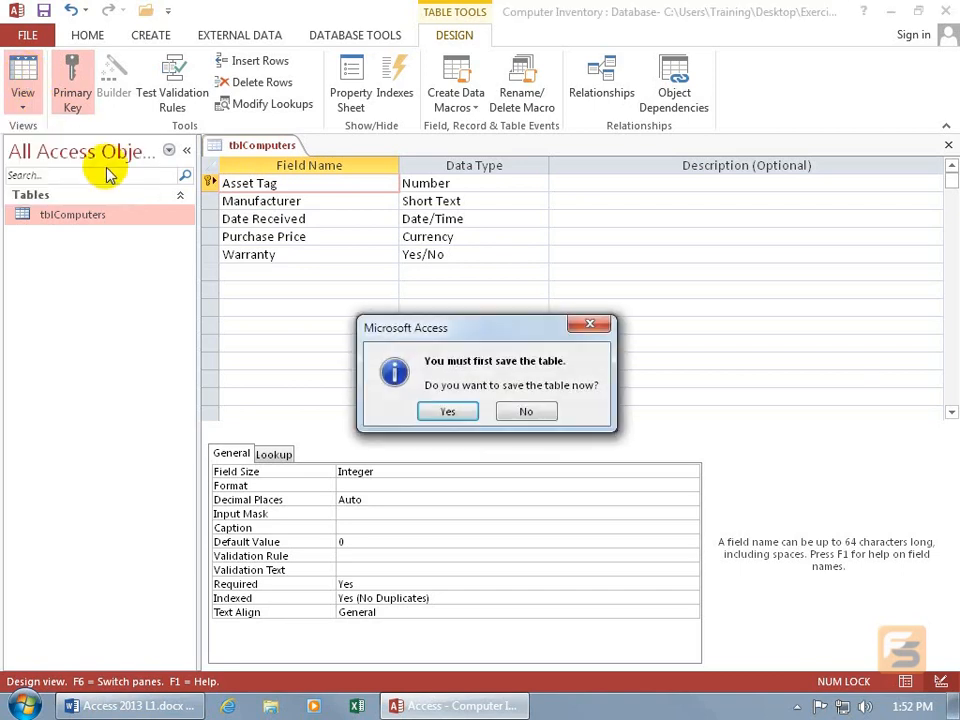
click(436, 413)
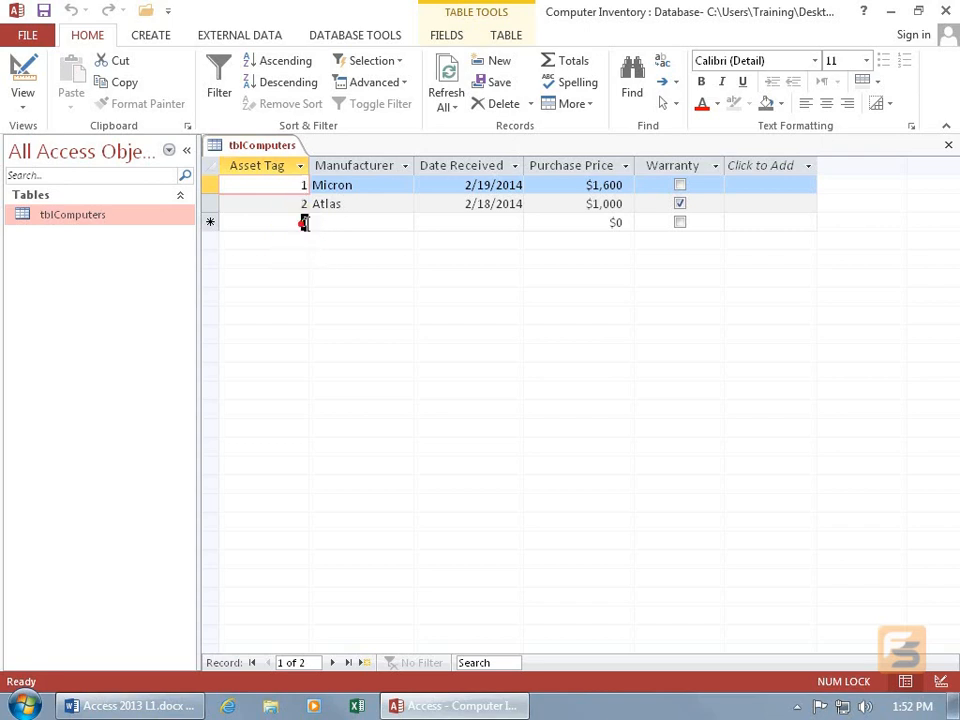
Start a new record in tblComputers with Asset Tag 1 and Manufacturer Atlas.
click(302, 222)
key(BackSpace)
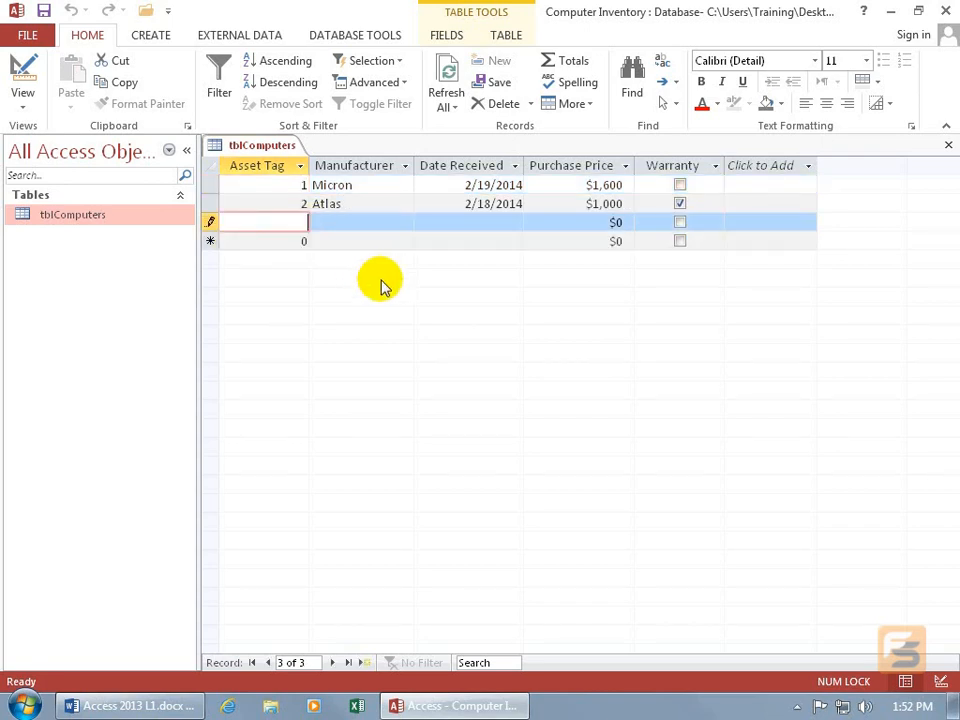
text(1)
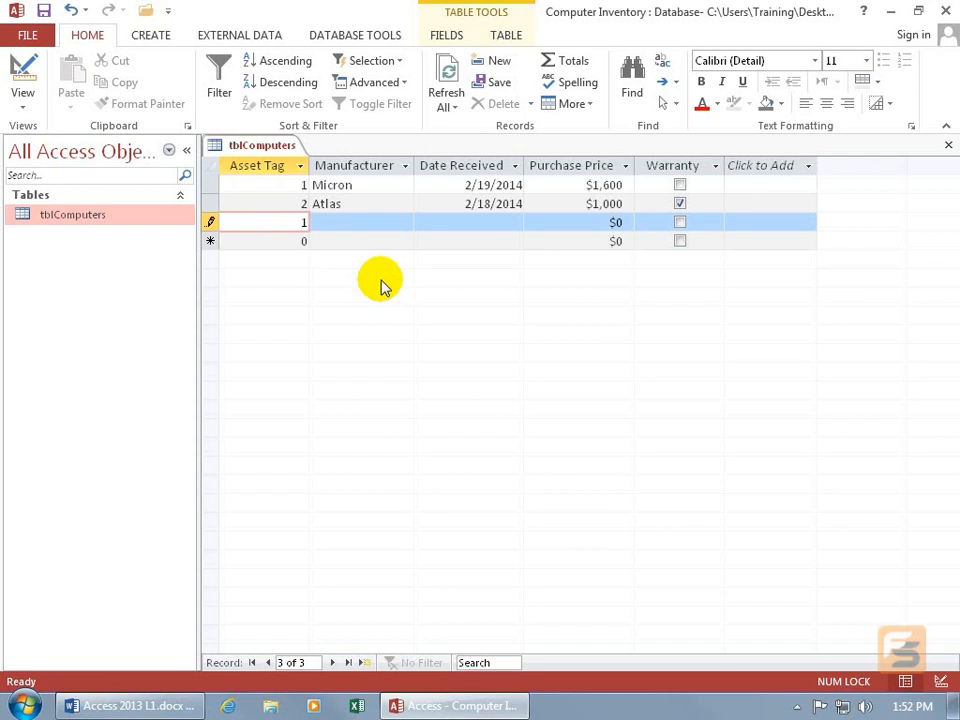
key(Tab)
text(Atlas)
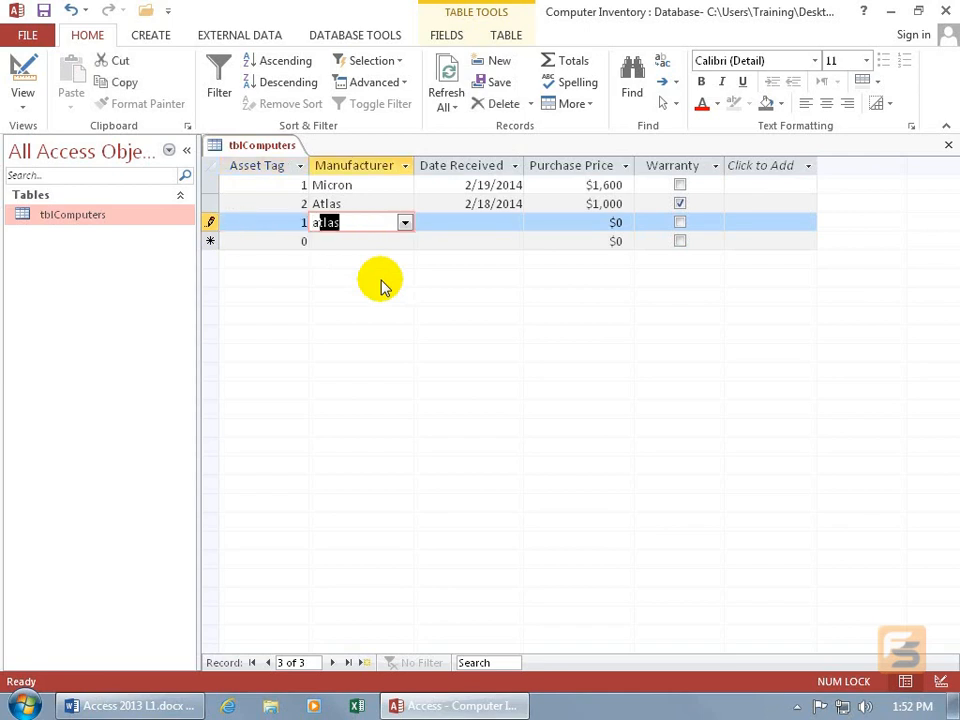
key(Tab)
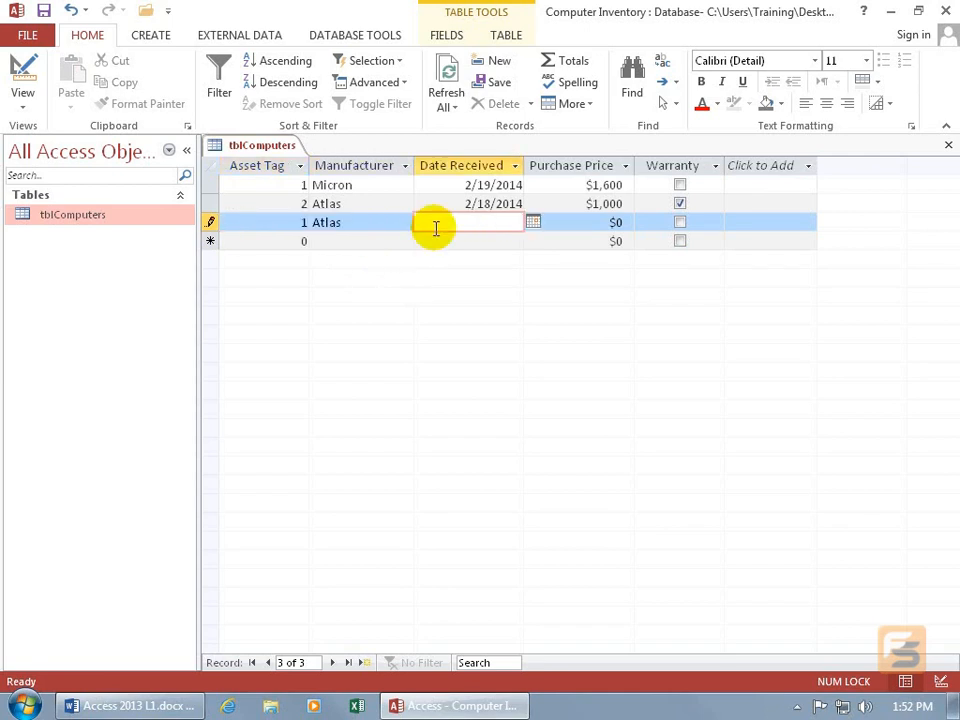
Fill in the new record with Date Received 2/18/2014, Purchase Price 1000 and Warranty checked, and try to save it with the duplicate Asset Tag.
click(533, 222)
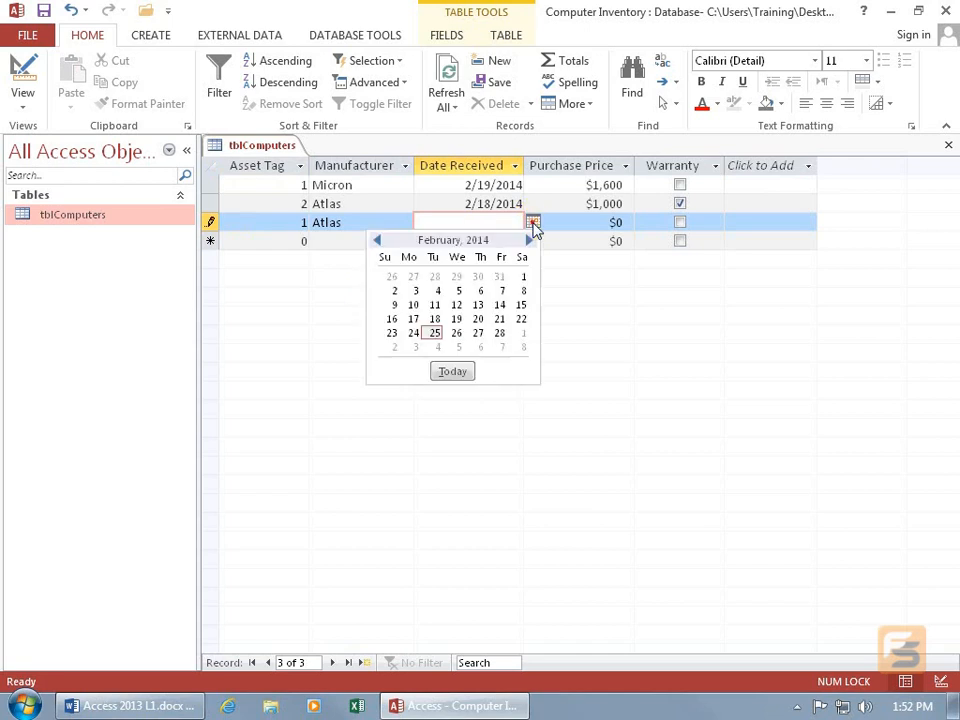
click(434, 318)
key(Tab)
text(1000)
key(Tab)
key(space)
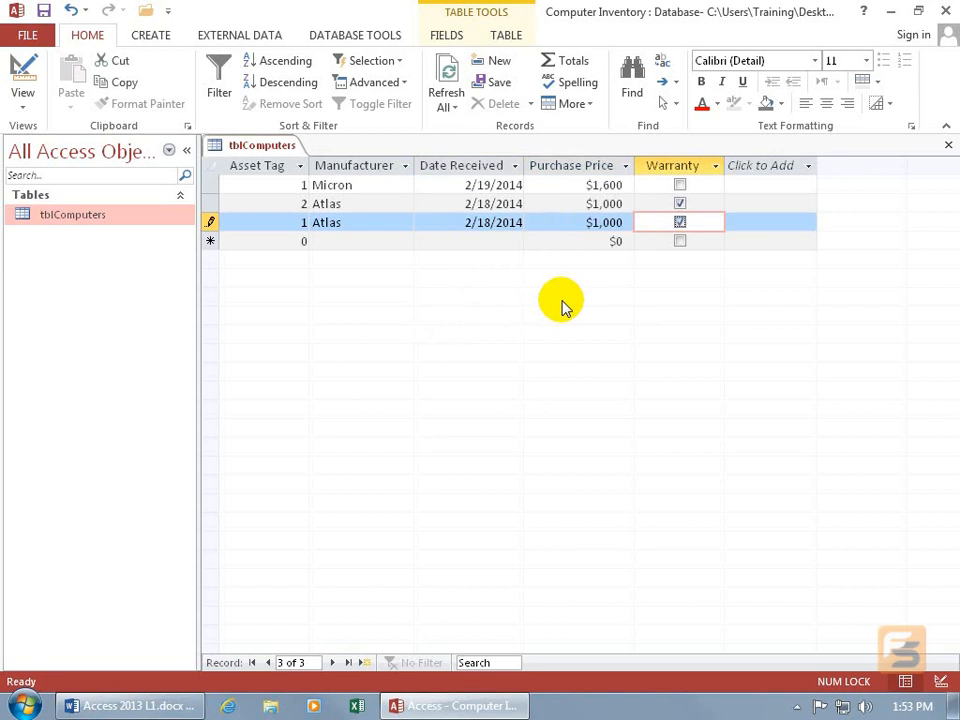
click(327, 187)
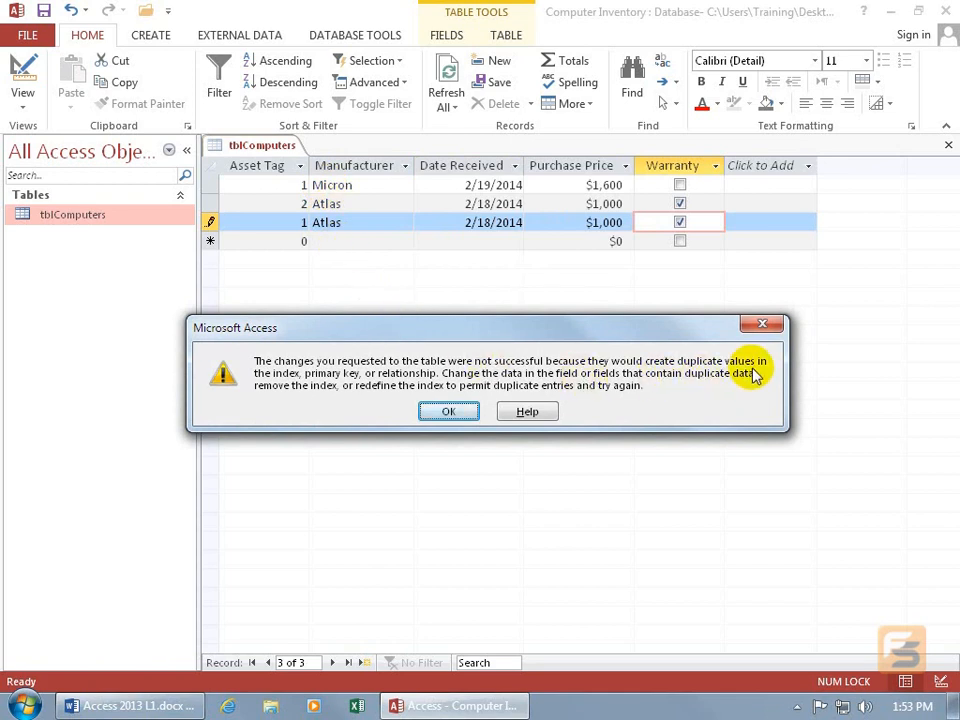
click(445, 414)
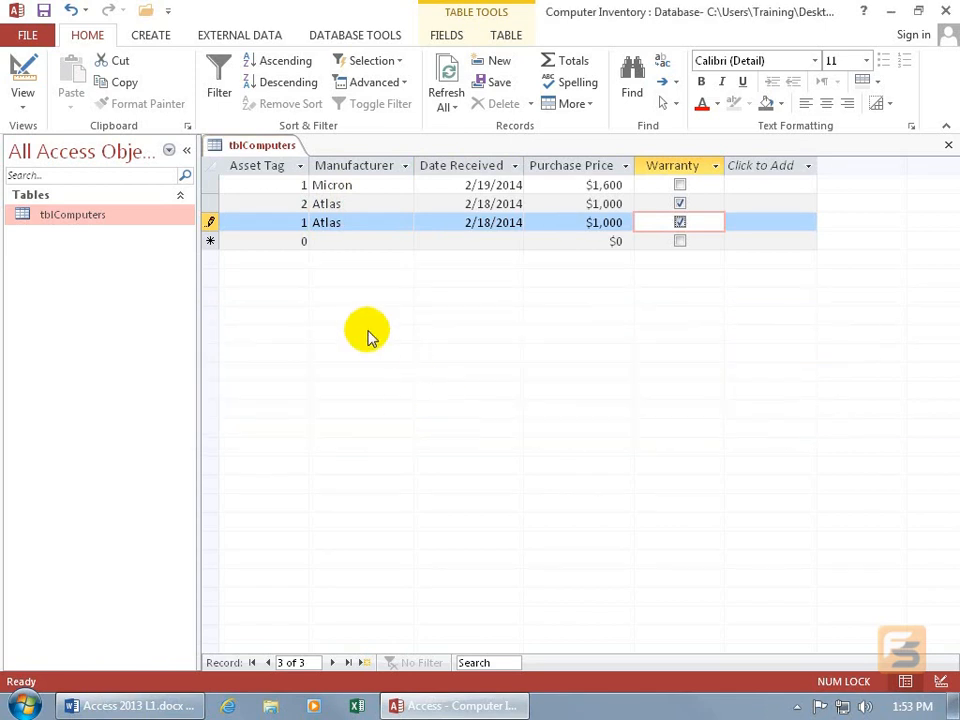
Clear the new record's Asset Tag and try to save the record without a primary key value.
click(294, 222)
key(Delete)
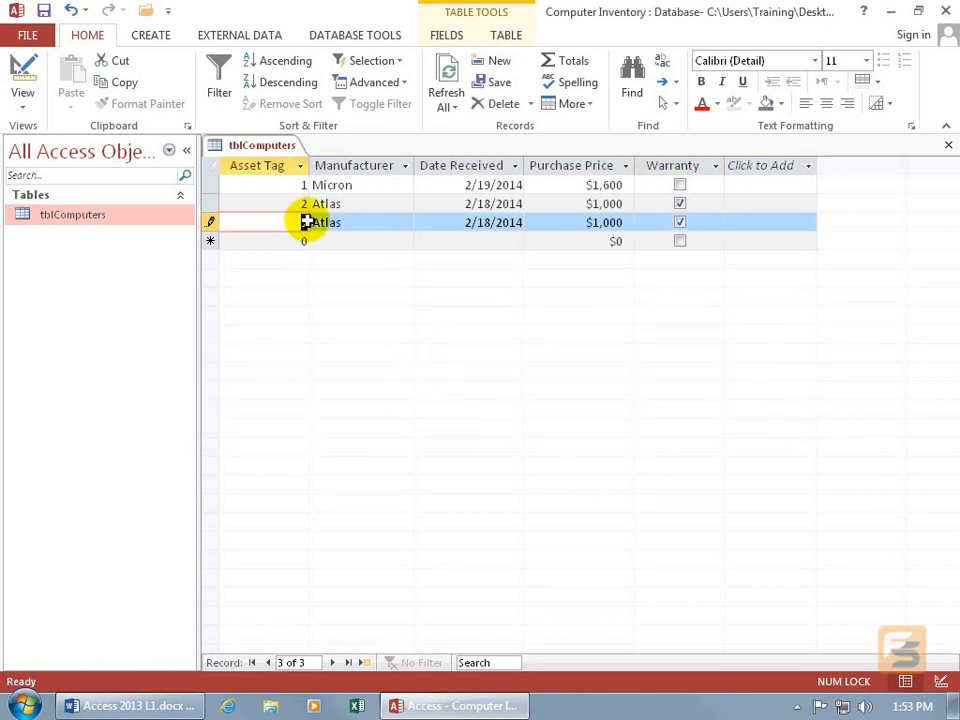
click(357, 278)
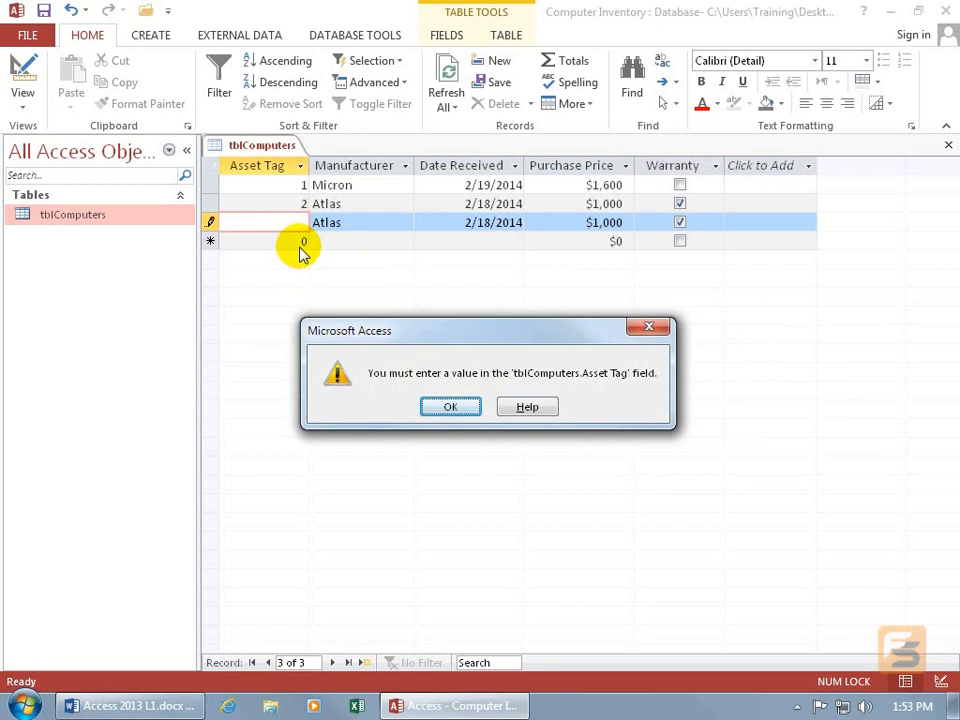
click(450, 407)
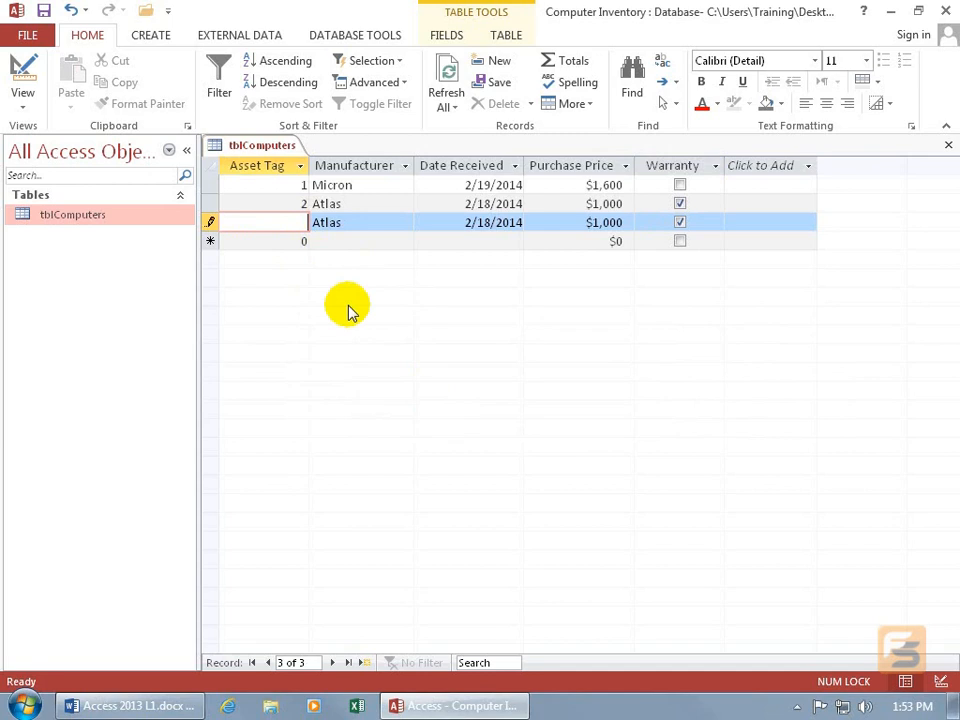
Discard the unsaved Asset Tag edit in the third record and switch the tblComputers table to Design View.
key(Escape)
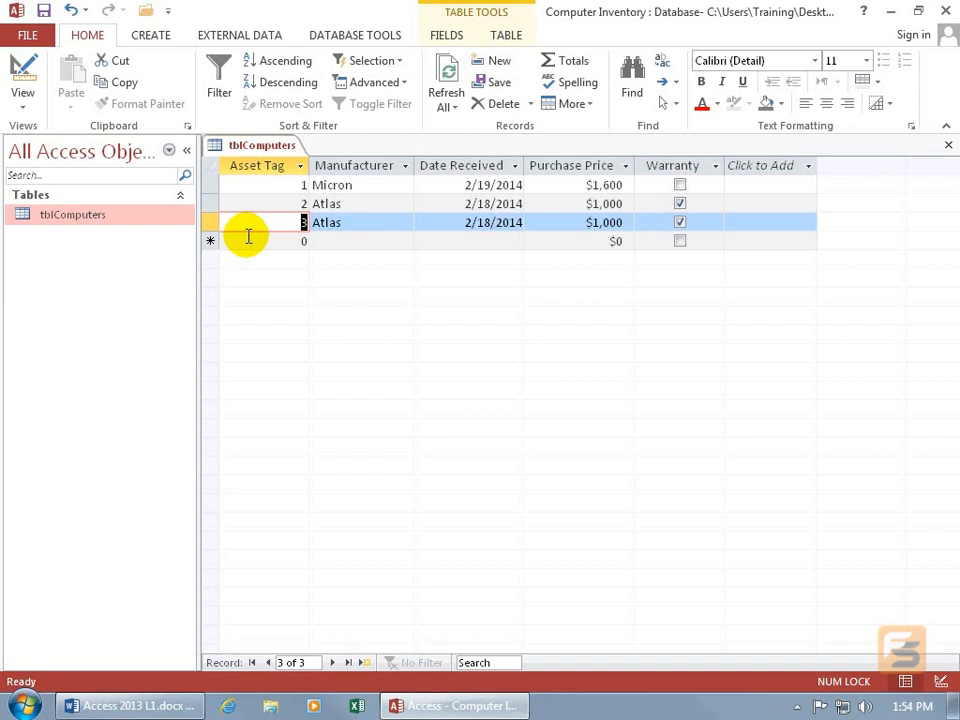
right_click(257, 147)
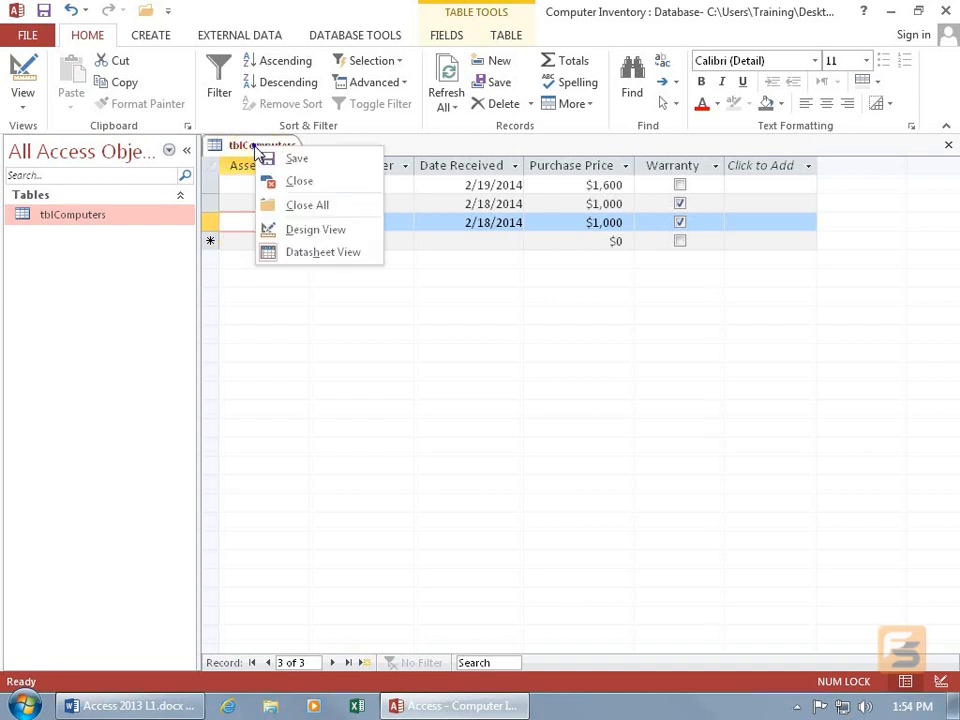
click(302, 229)
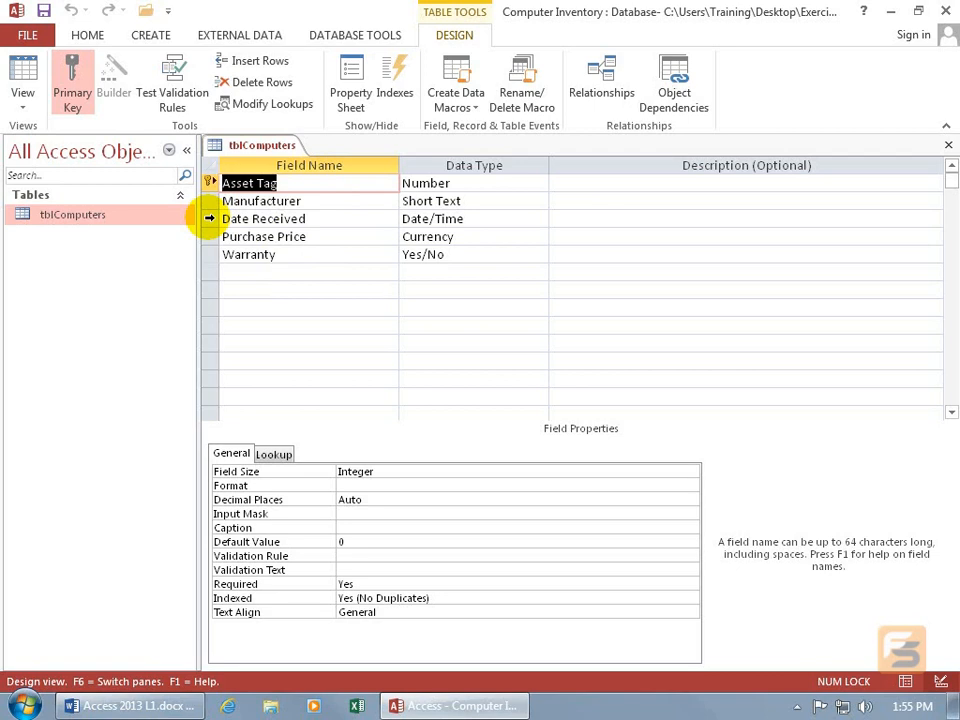
Set the nonadjacent Manufacturer and Warranty fields together as a composite primary key.
drag(209, 218, 210, 240)
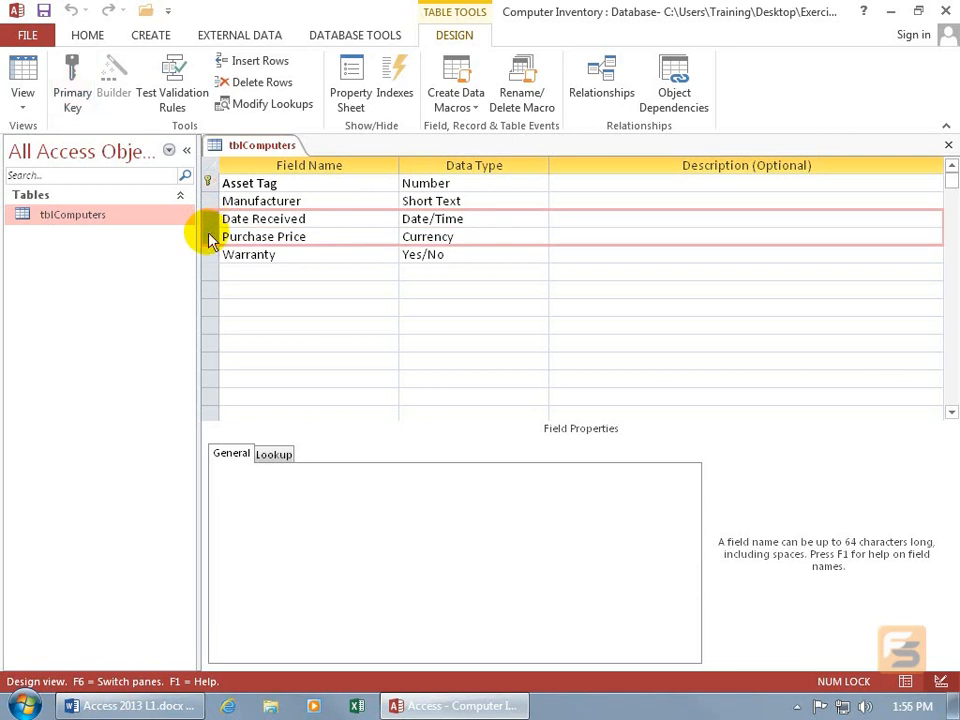
drag(210, 240, 213, 202)
click(208, 200)
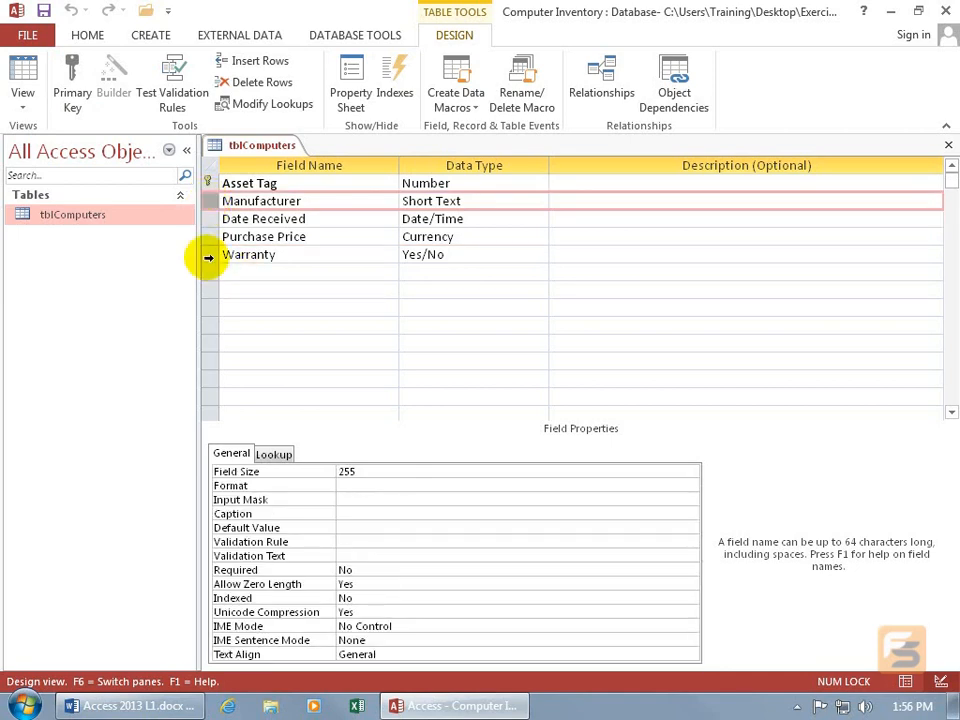
click(208, 254)
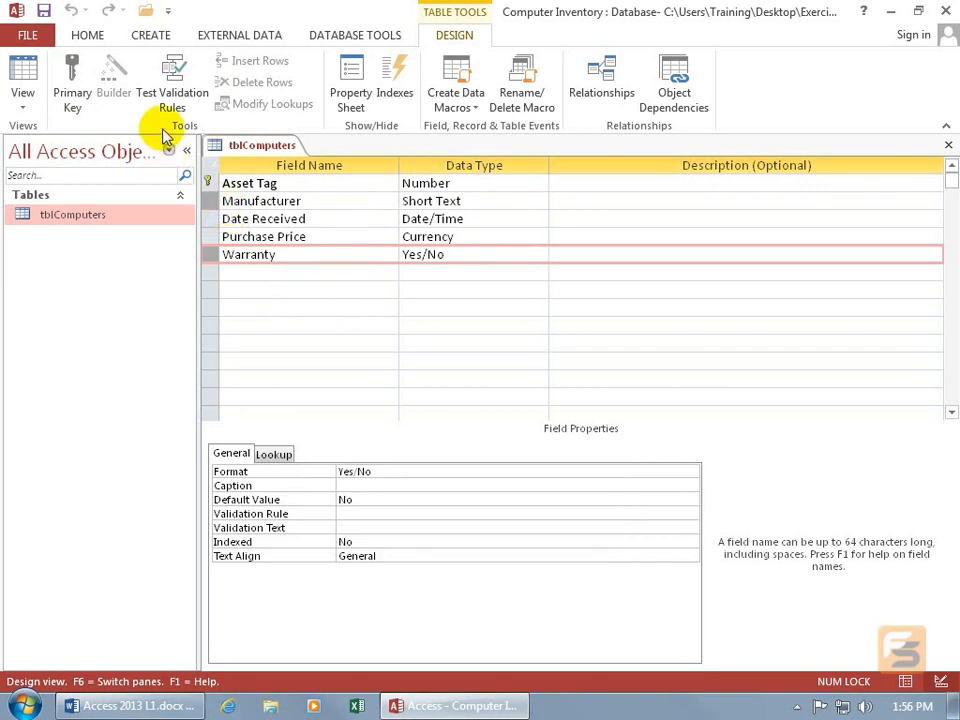
click(73, 86)
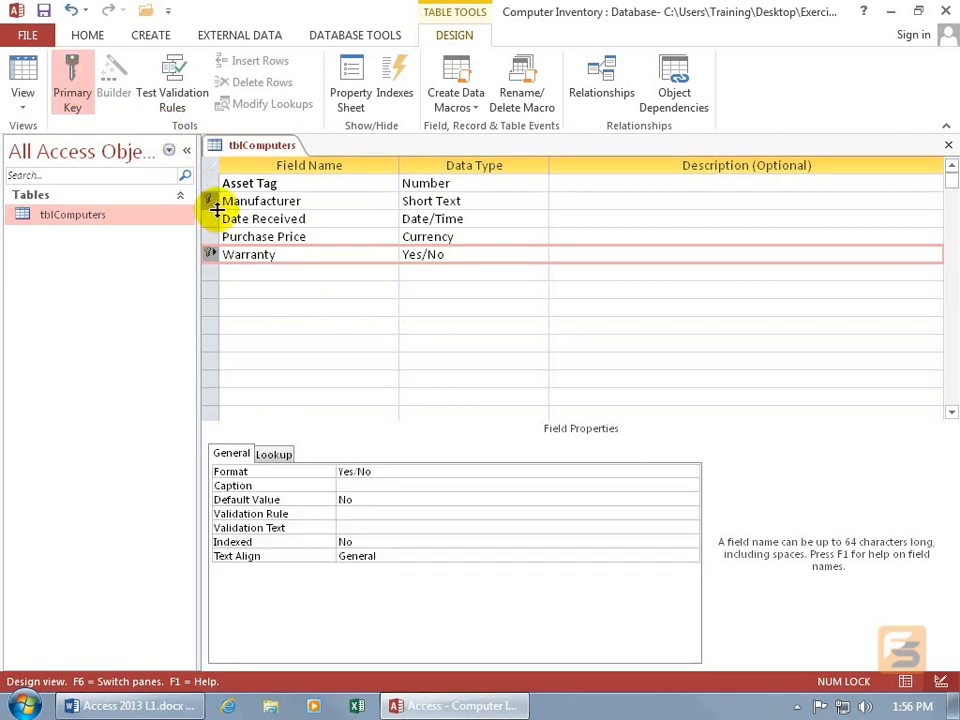
Remove the composite primary key and make Asset Tag the table's only primary key.
click(240, 254)
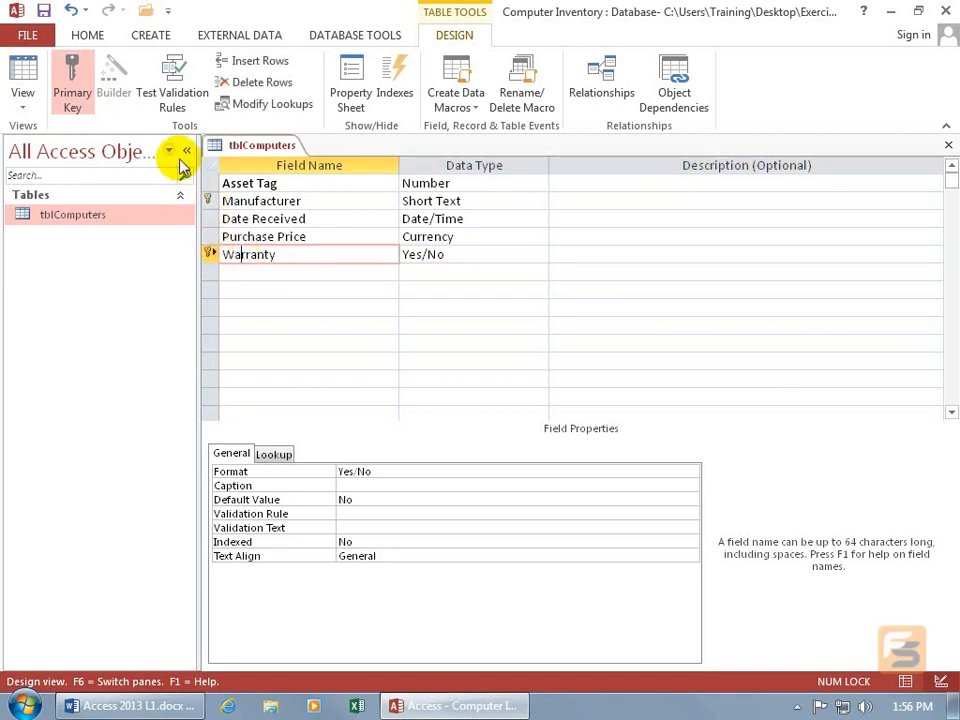
click(80, 100)
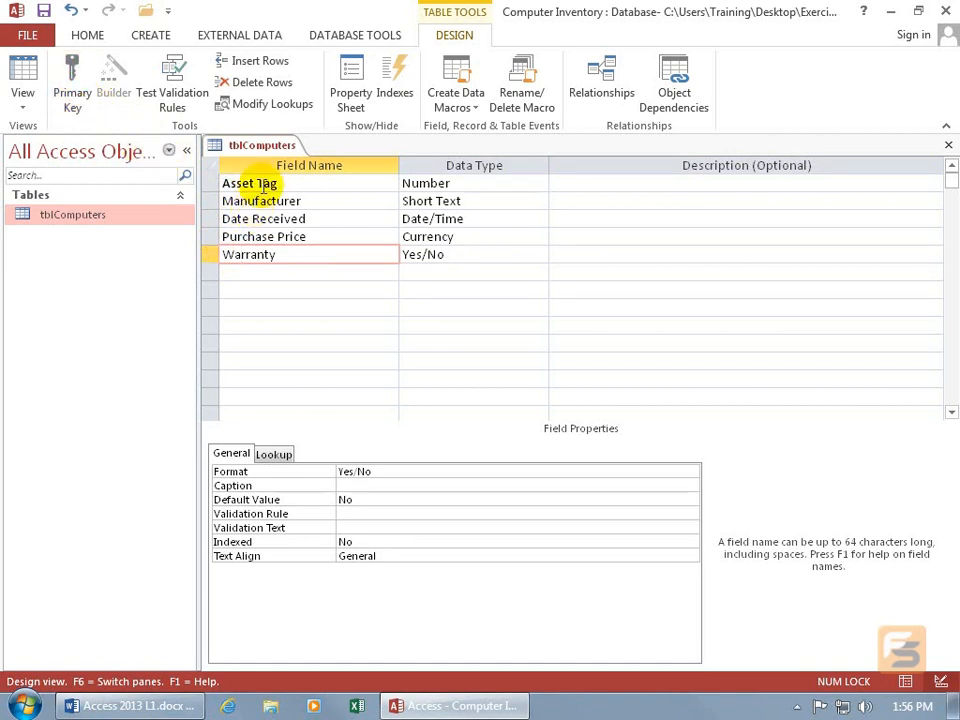
click(262, 184)
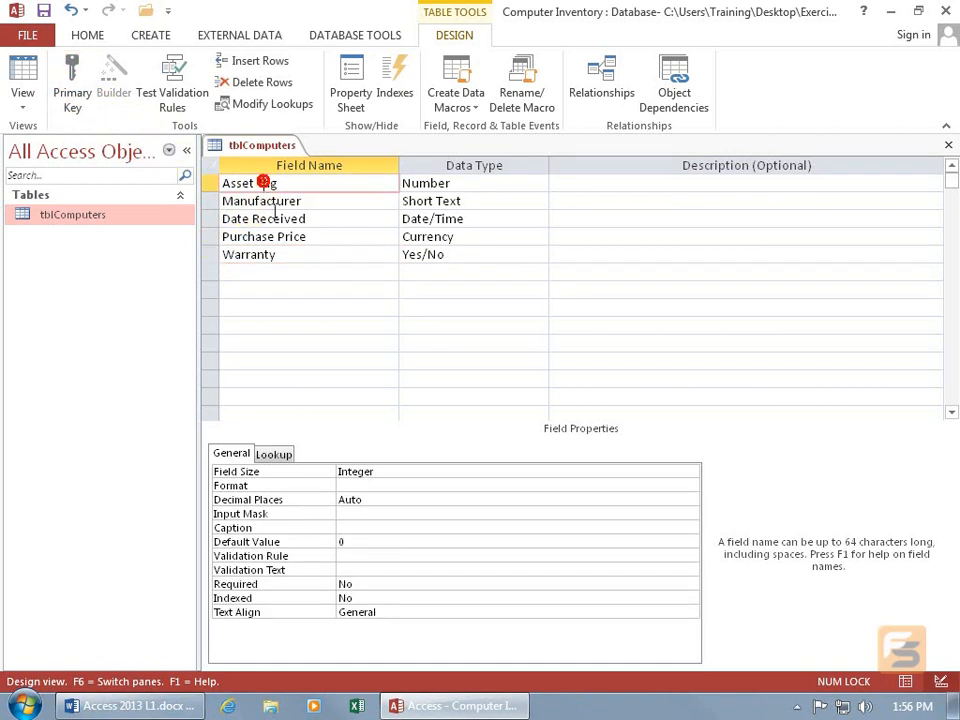
click(72, 85)
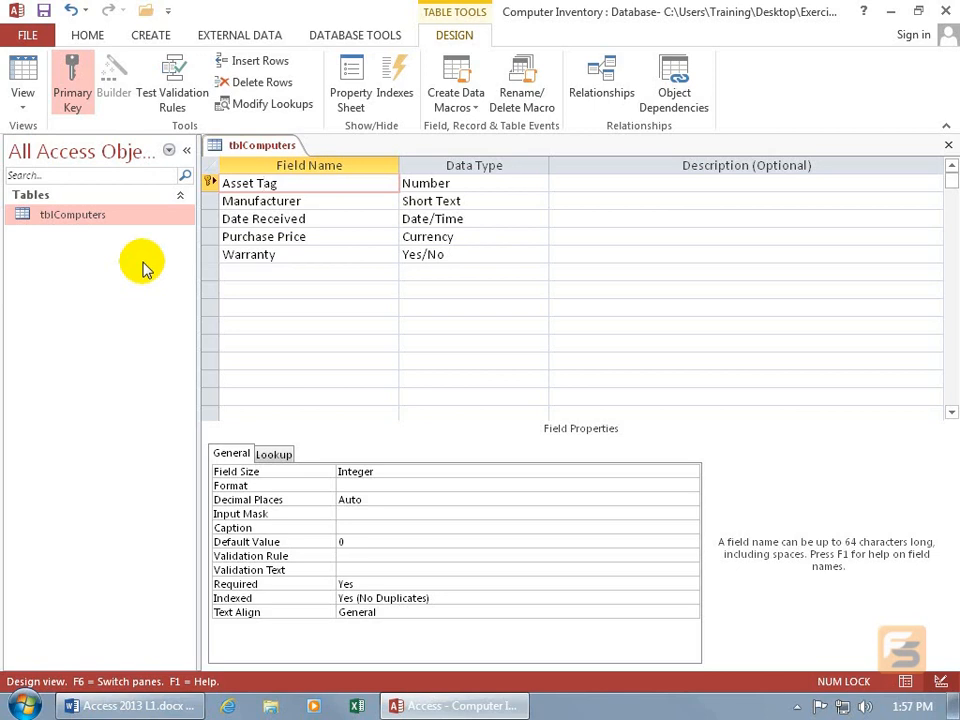
click(240, 274)
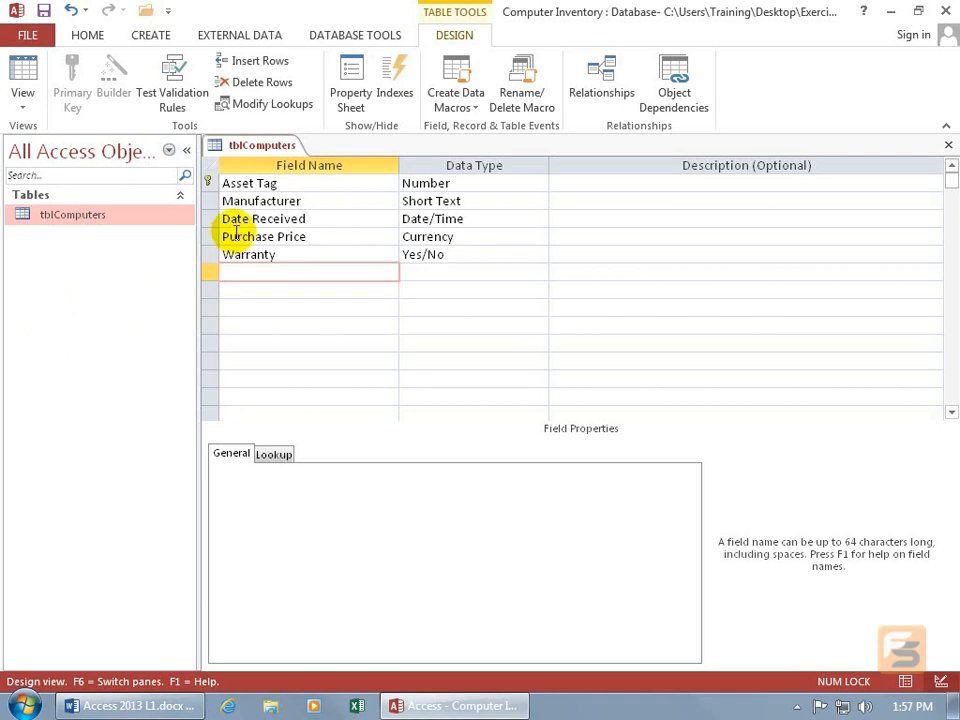
click(296, 184)
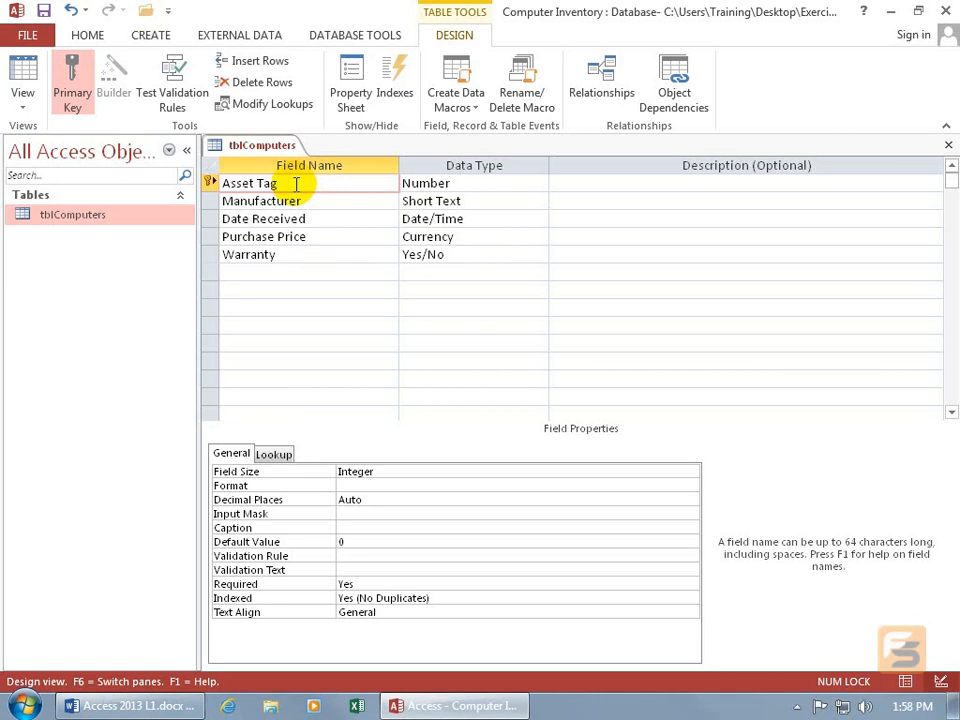
click(281, 270)
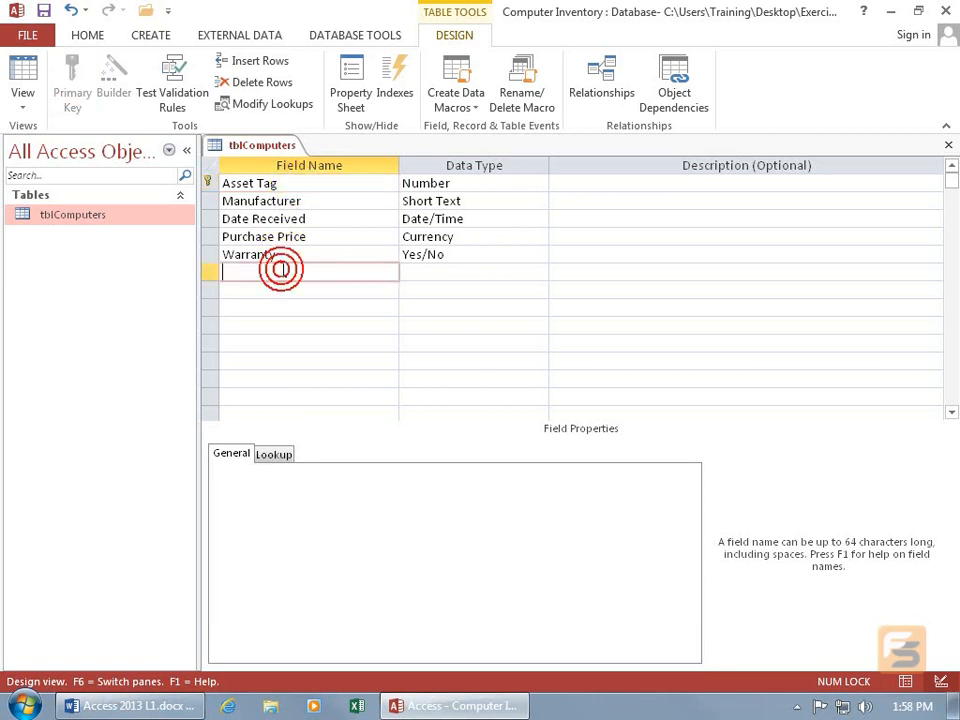